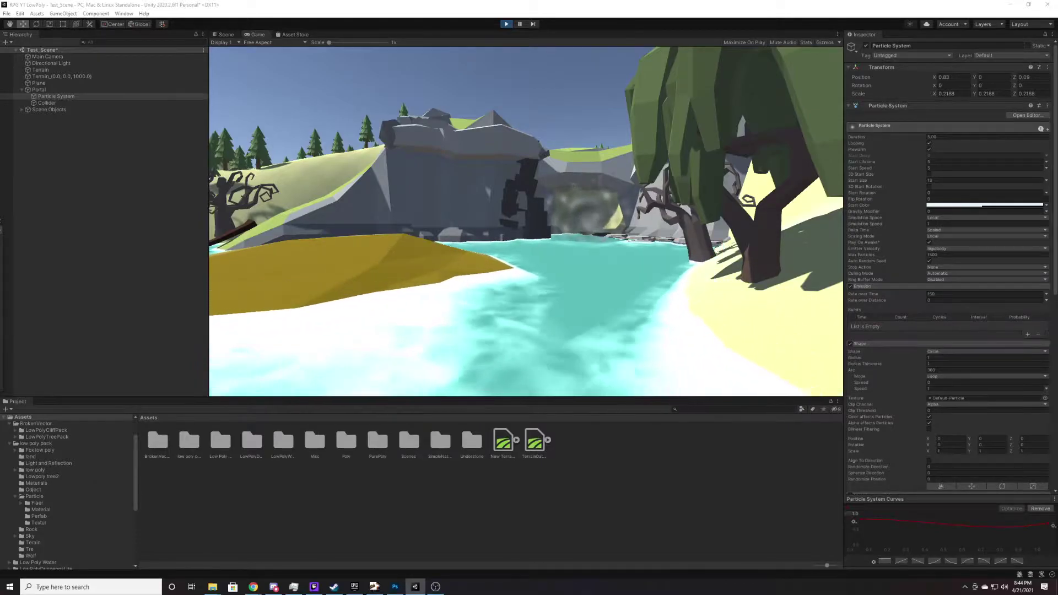
Clear the particle system's Shape texture so it is set to None.
key(Delete)
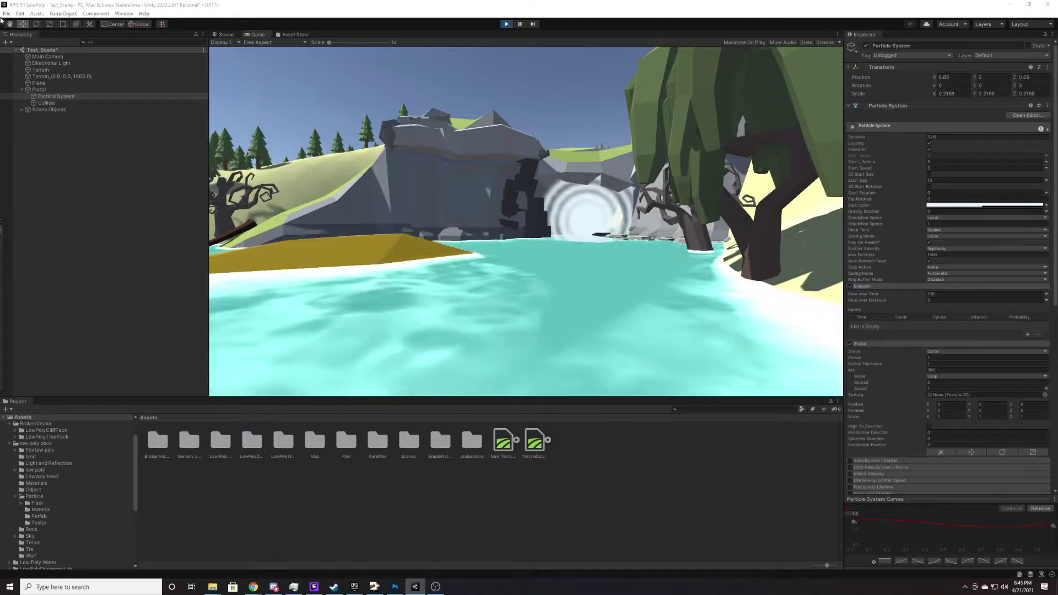
Bring the portal into view in the Scene view and exit Play mode.
click(55, 103)
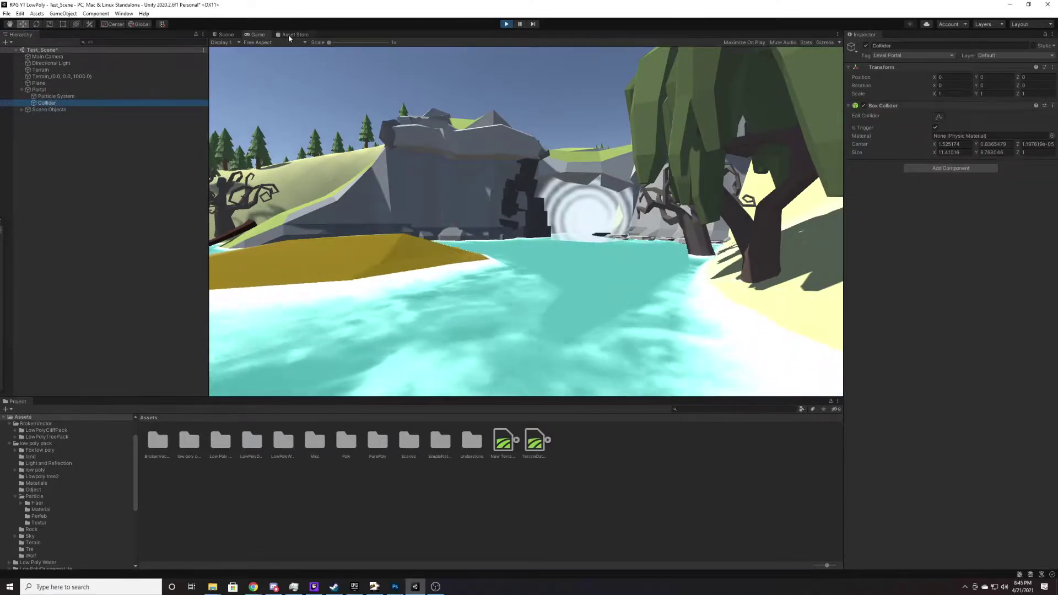
click(223, 34)
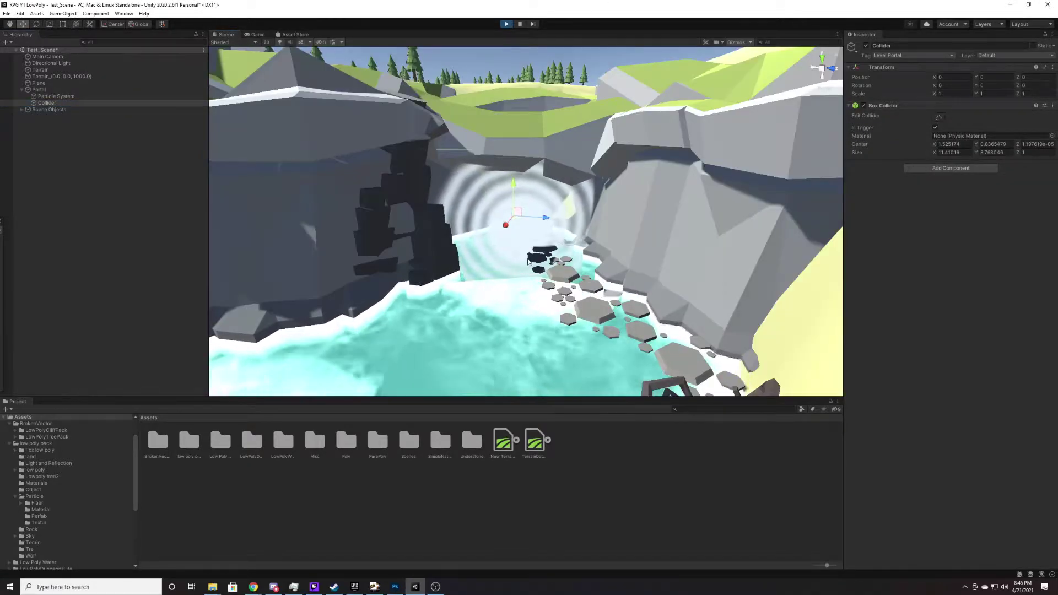
scroll(575, 174, up, 3)
right_drag(575, 174, 493, 194)
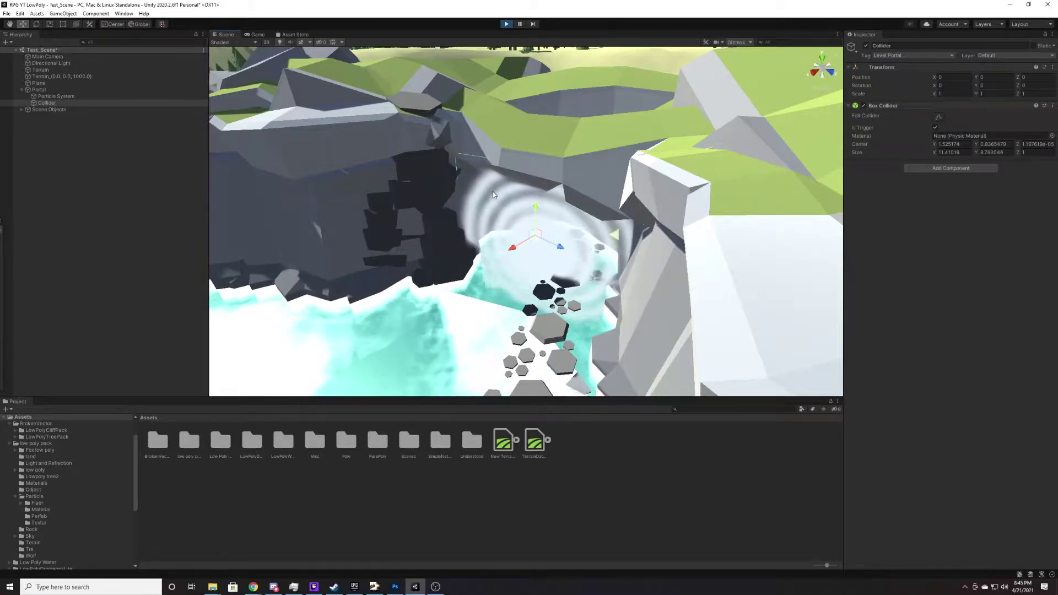
click(506, 24)
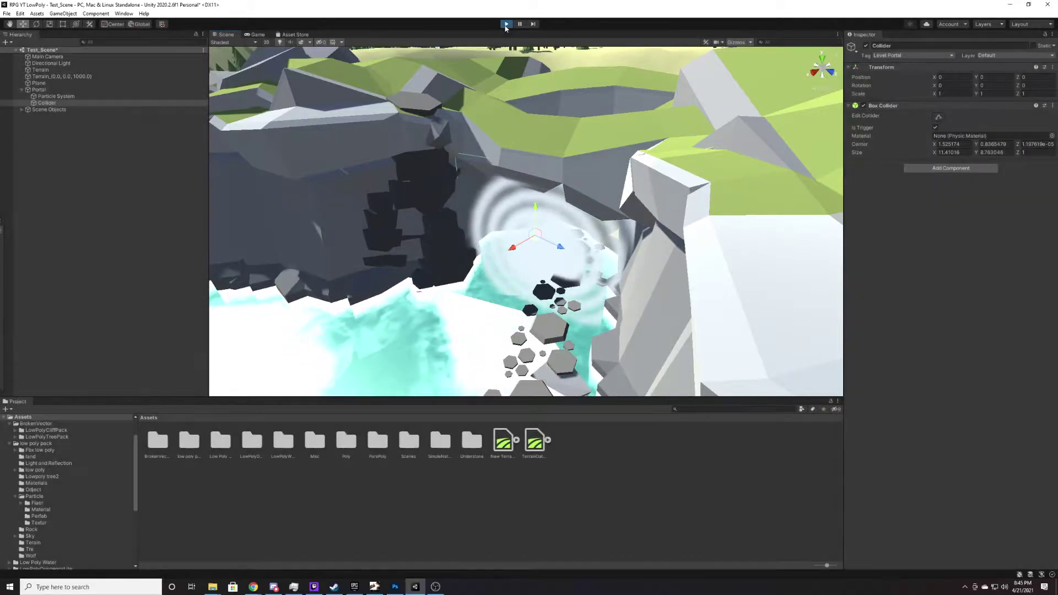
Deactivate the old Particle System under Portal.
click(39, 90)
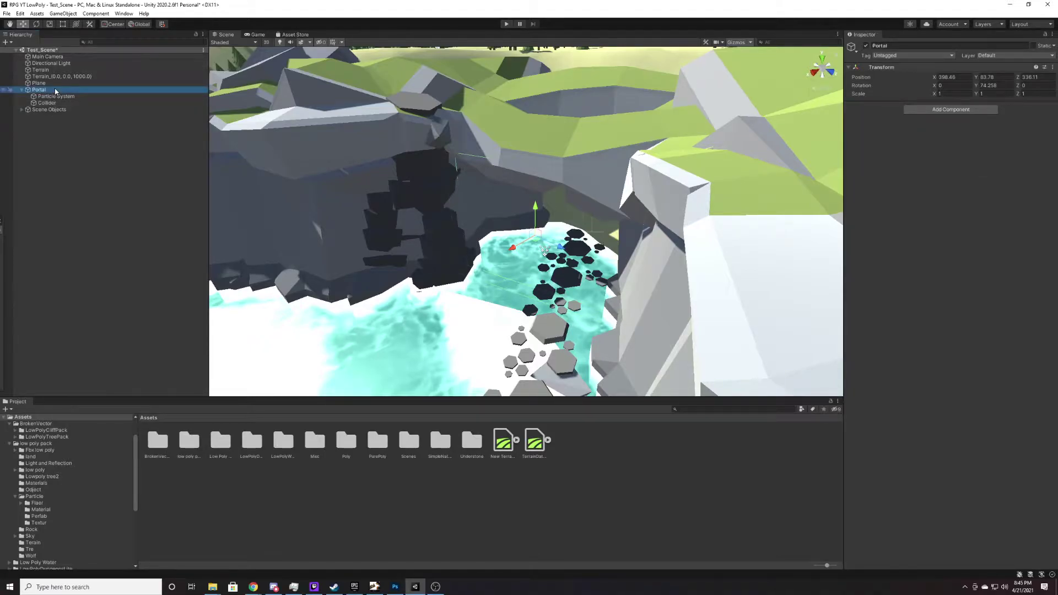
click(56, 97)
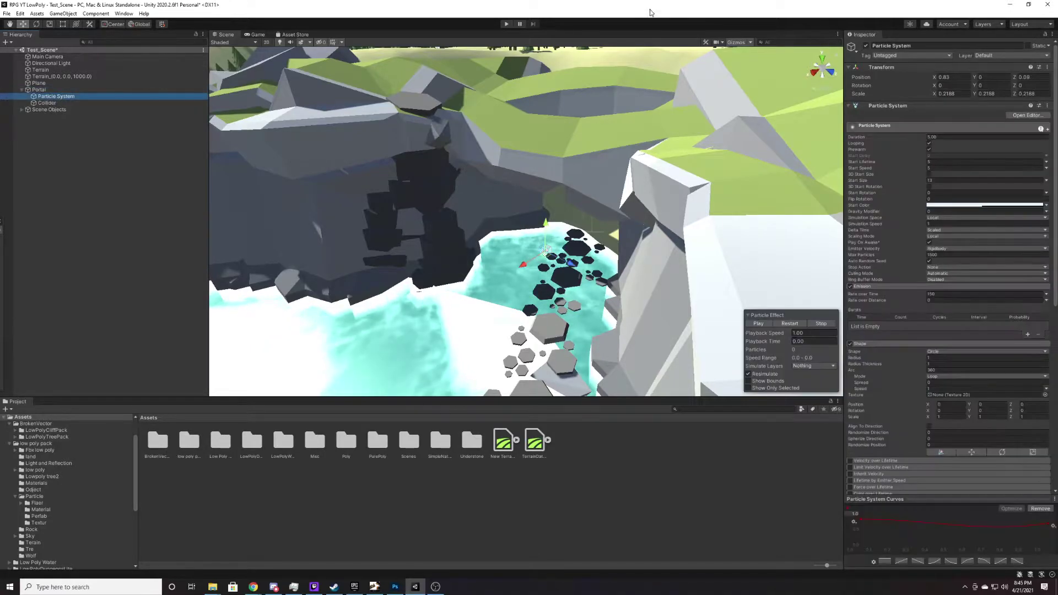
click(866, 46)
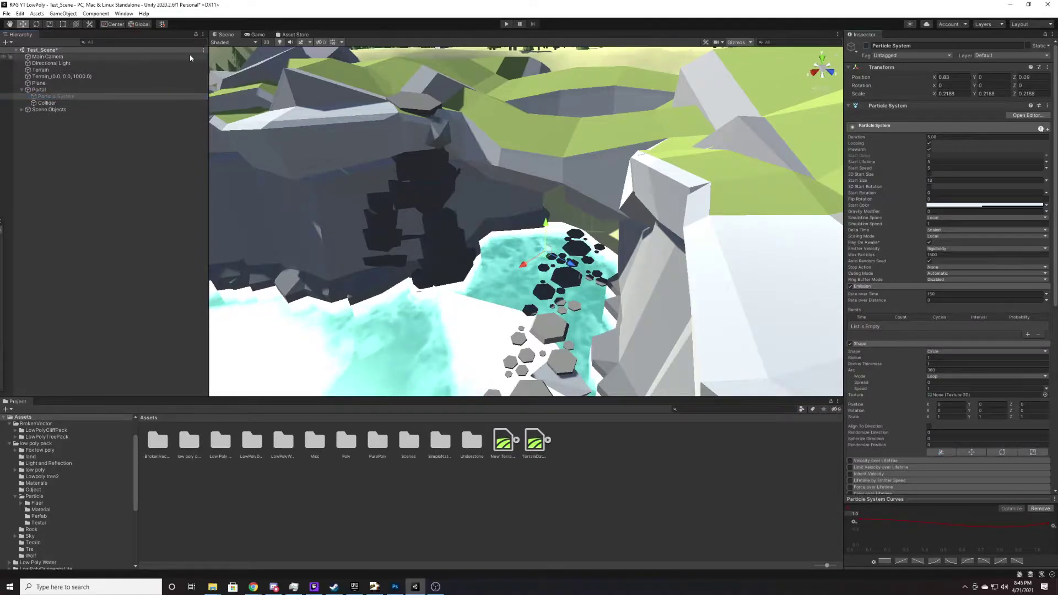
Create an Effects > Particle System child of Portal and rename it YT.
right_click(38, 91)
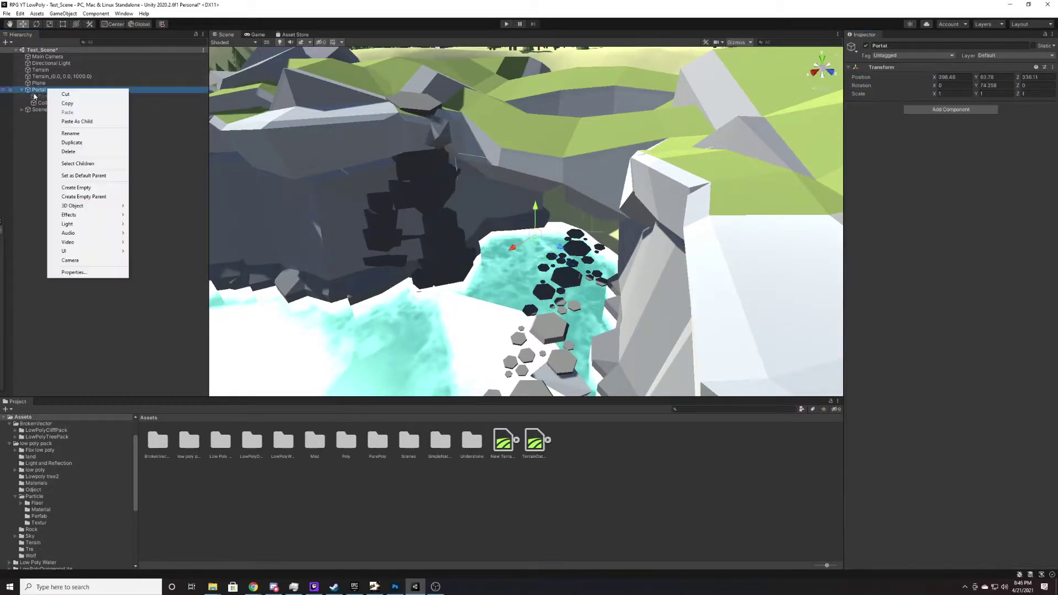
click(39, 91)
right_click(45, 93)
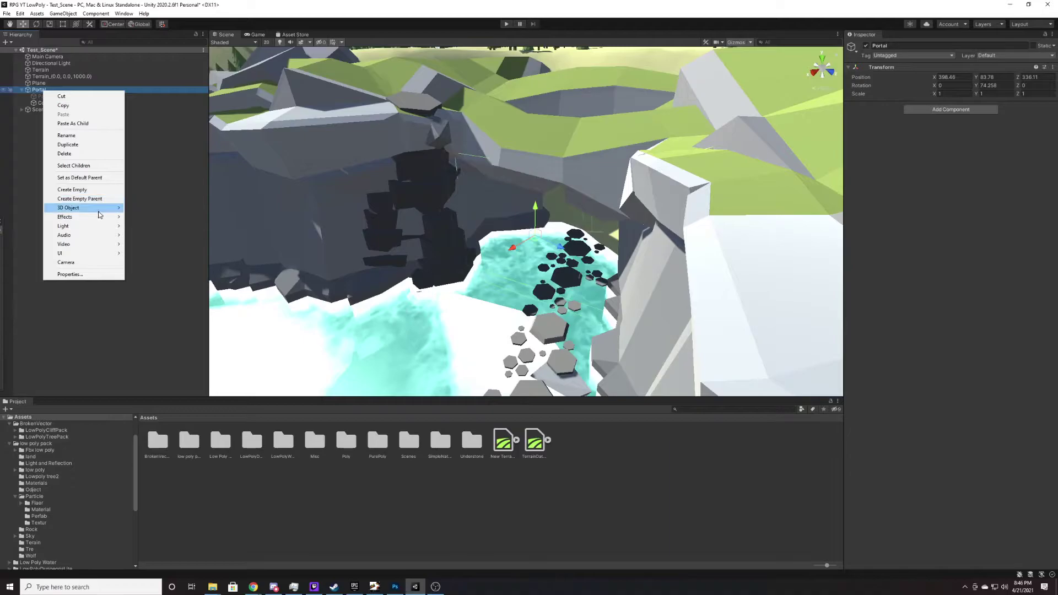
mouse_move(115, 219)
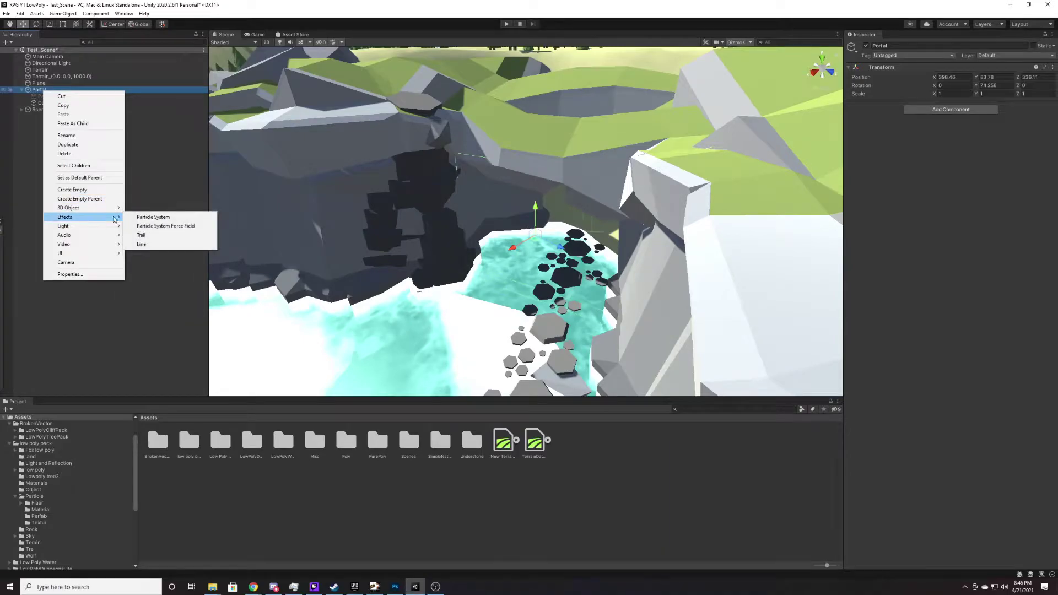
click(156, 218)
text(YT)
key(Return)
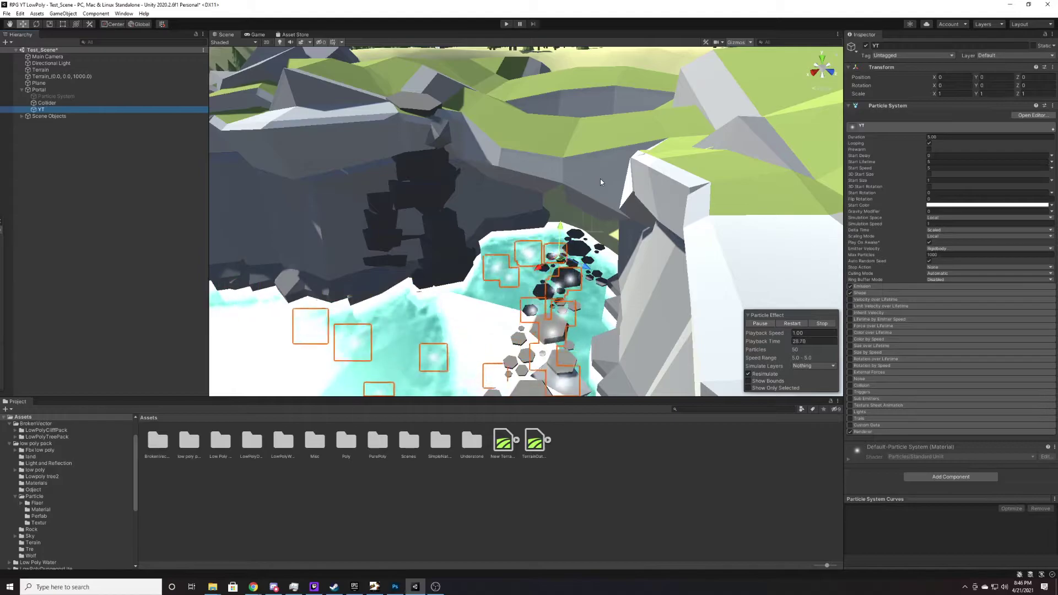
scroll(600, 182, up, 2)
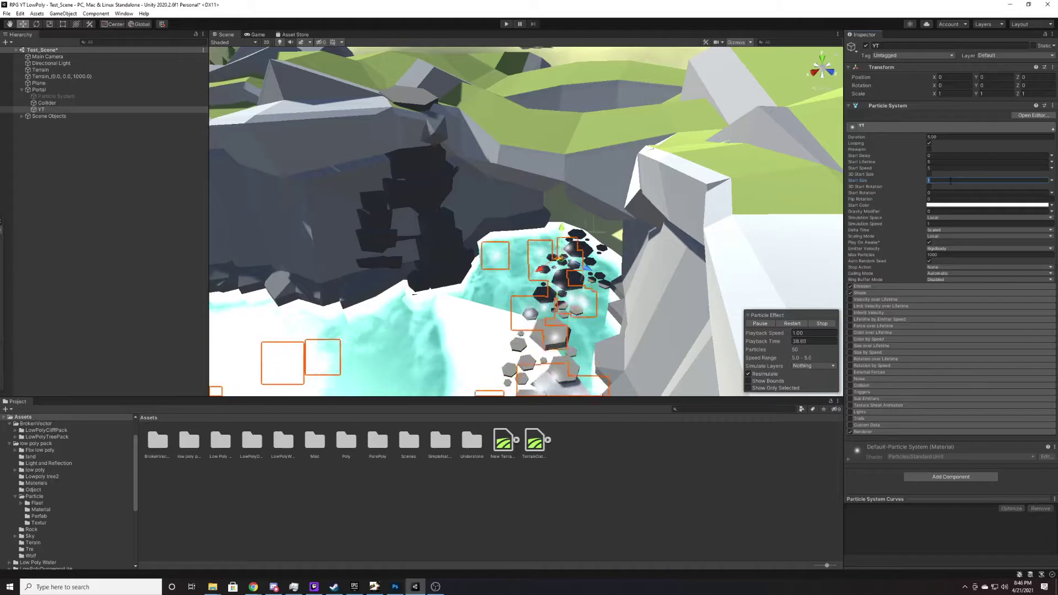
Give YT a Start Size of 13 and a pale blue Start Color at alpha 128.
text(13)
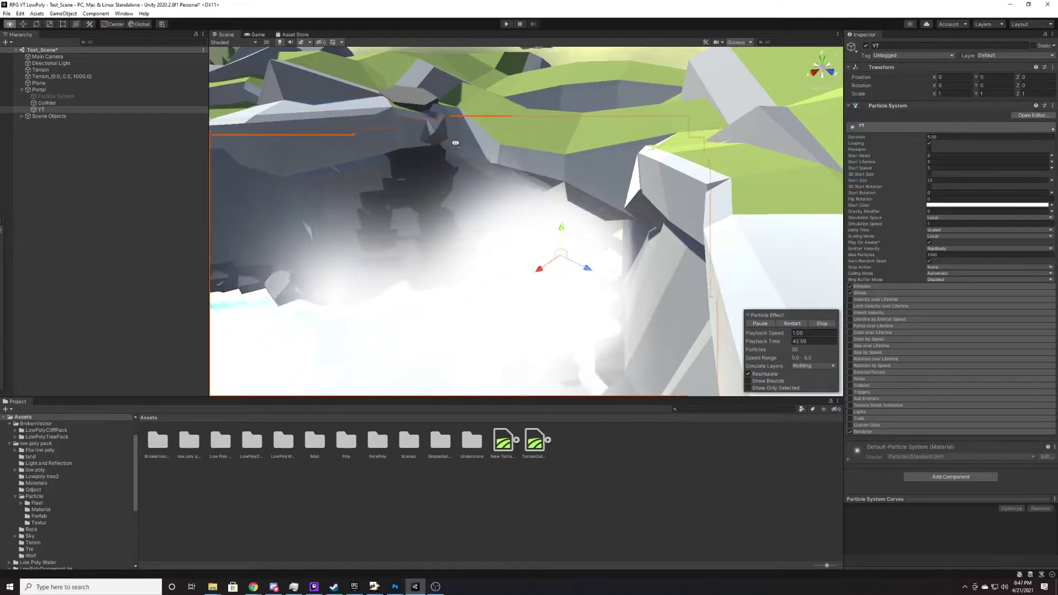
alt+drag(375, 176, 680, 146)
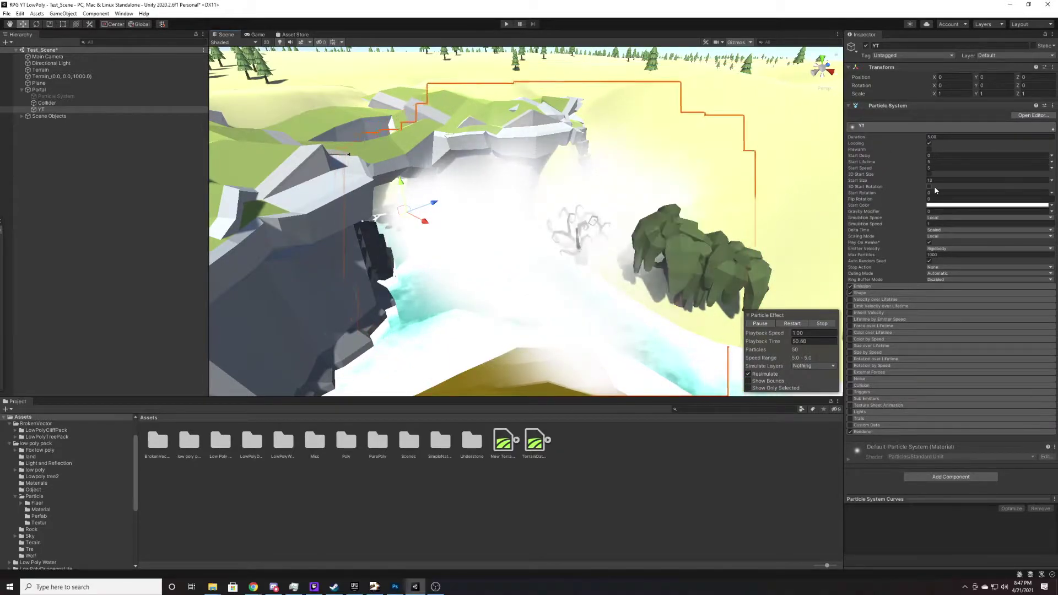
click(940, 206)
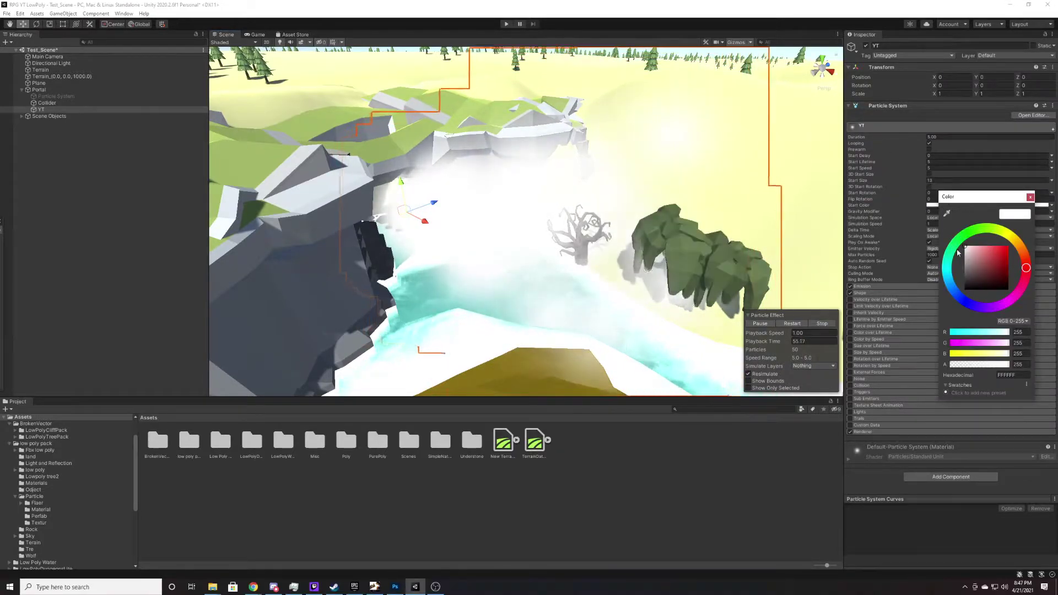
drag(984, 244, 974, 250)
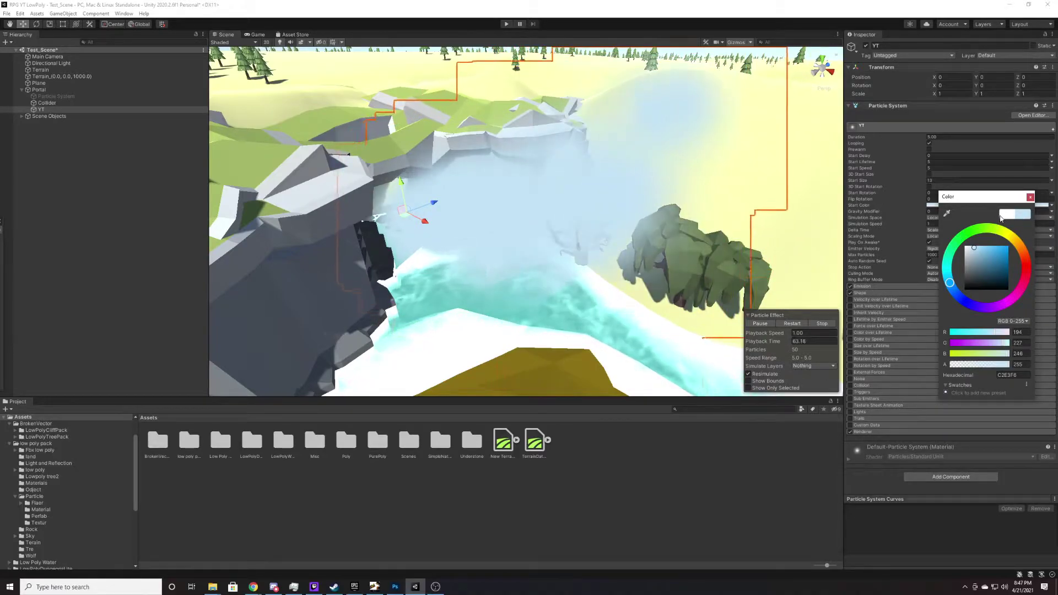
click(980, 364)
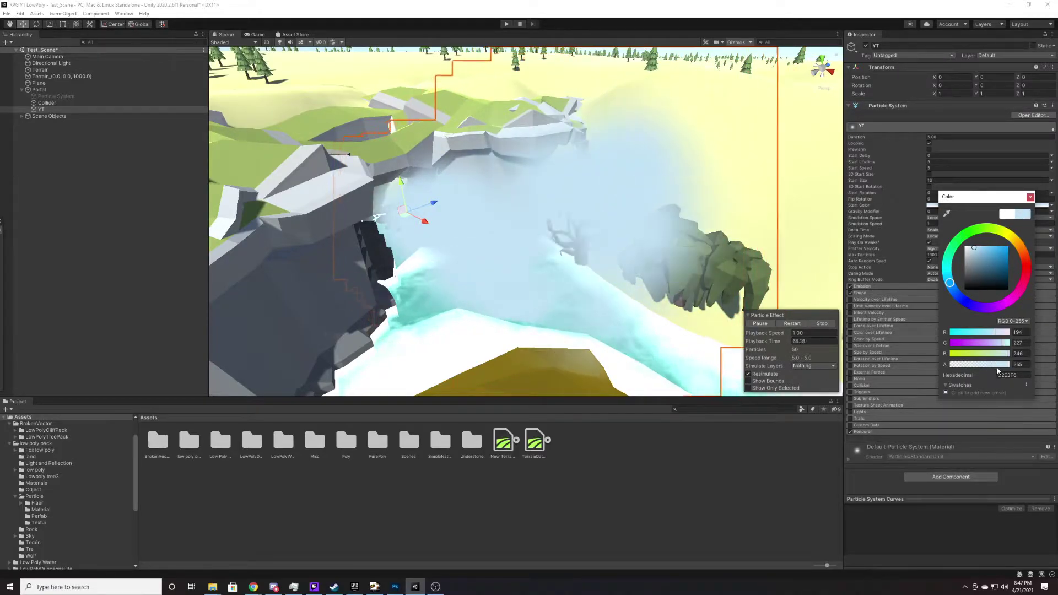
drag(980, 370, 979, 370)
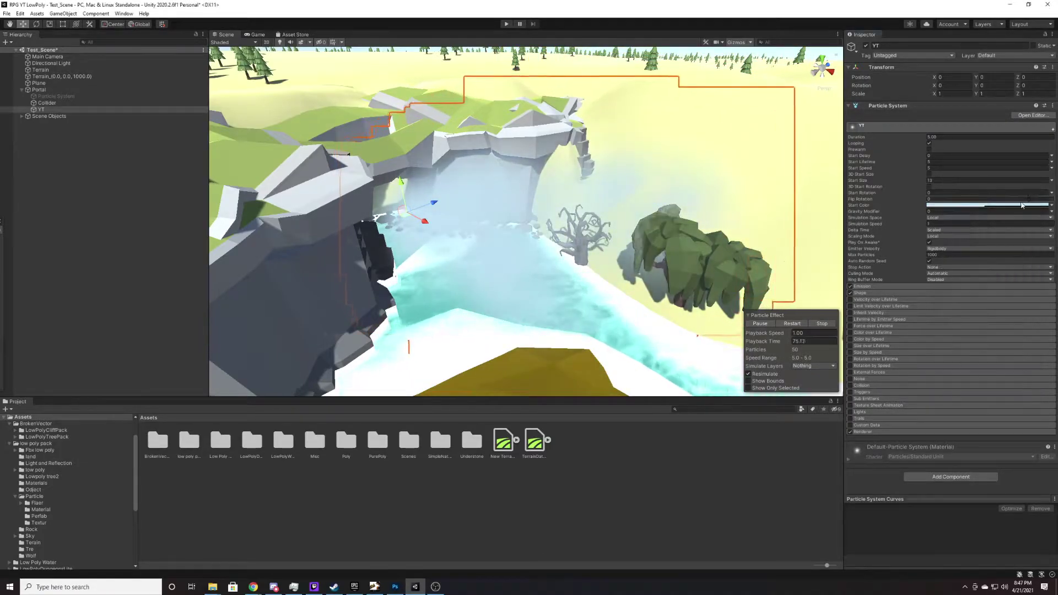
click(1030, 197)
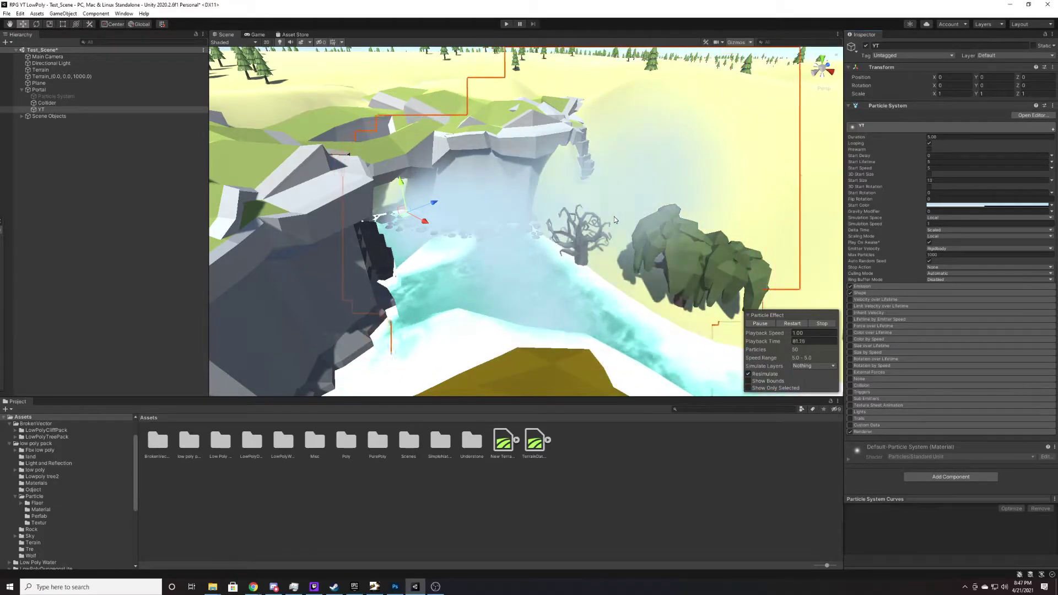
click(880, 287)
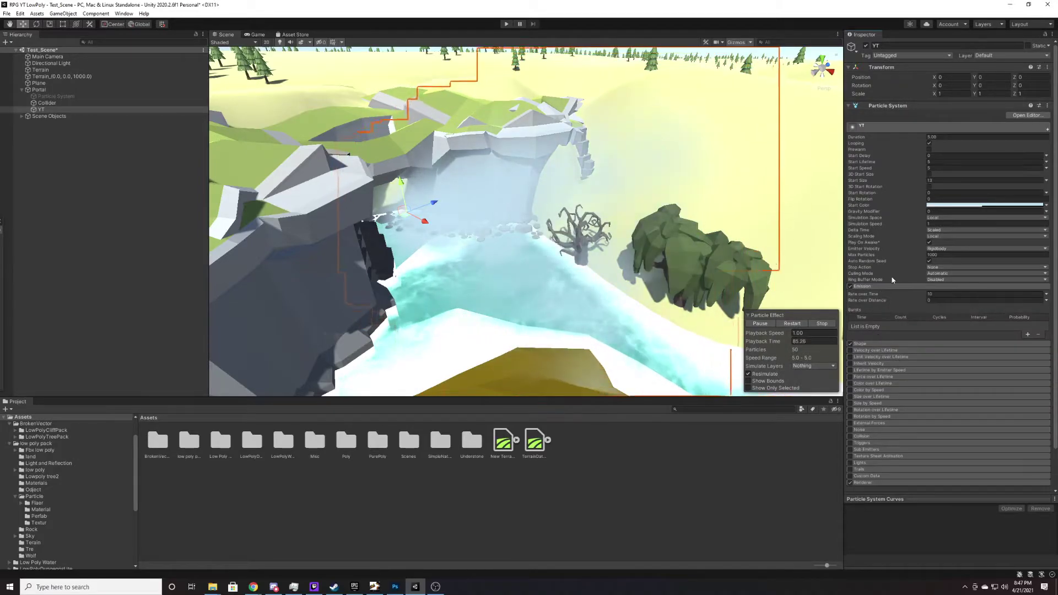
Set YT's Emission Rate over Time to 150.
click(937, 294)
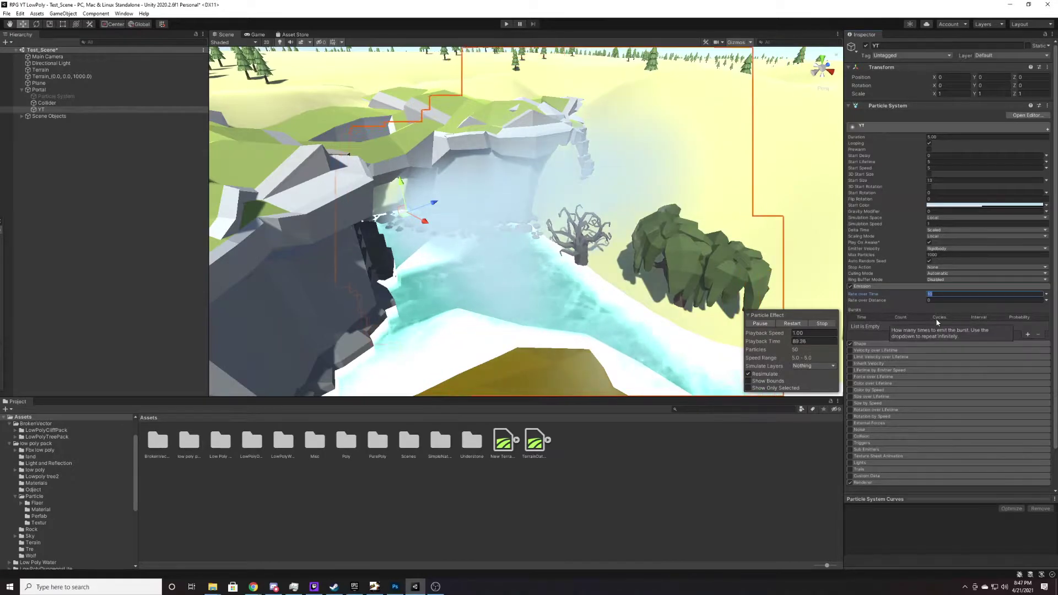
text(15)
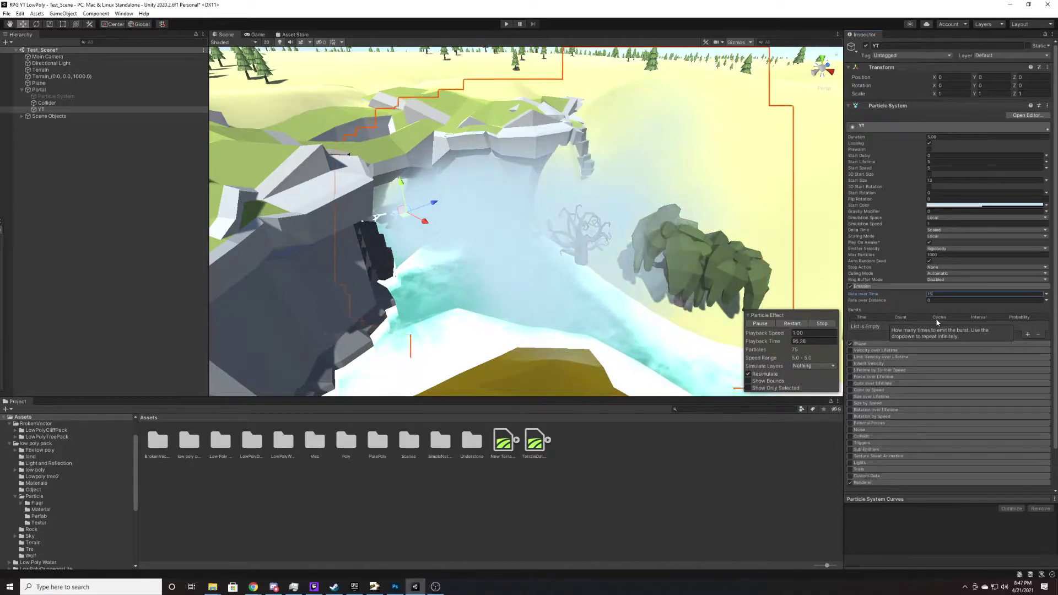
text(0)
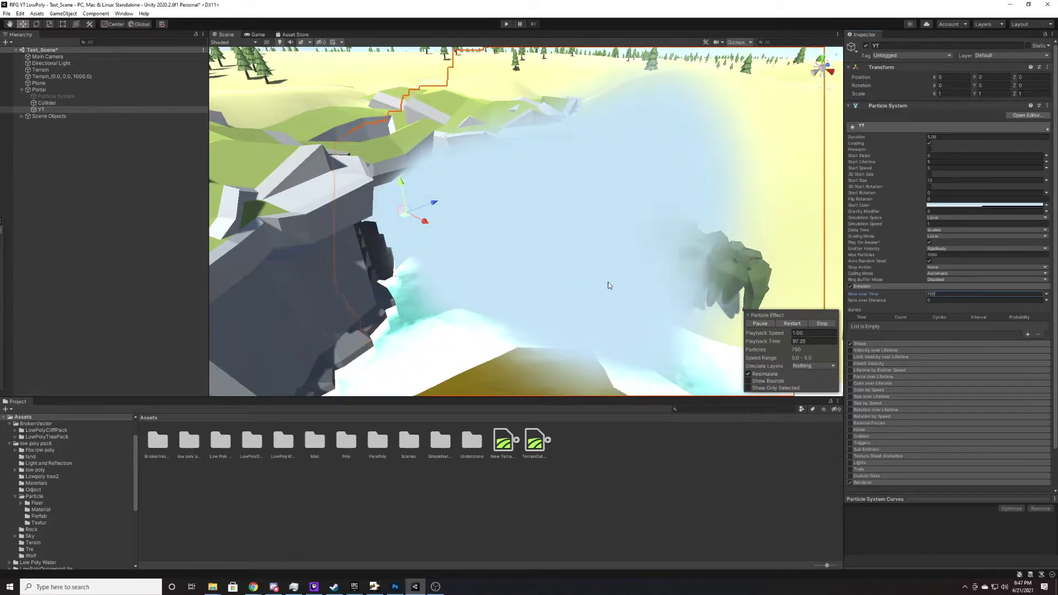
Set YT's emitter Shape to Circle with Loop mode and pick the Scale tool.
click(894, 342)
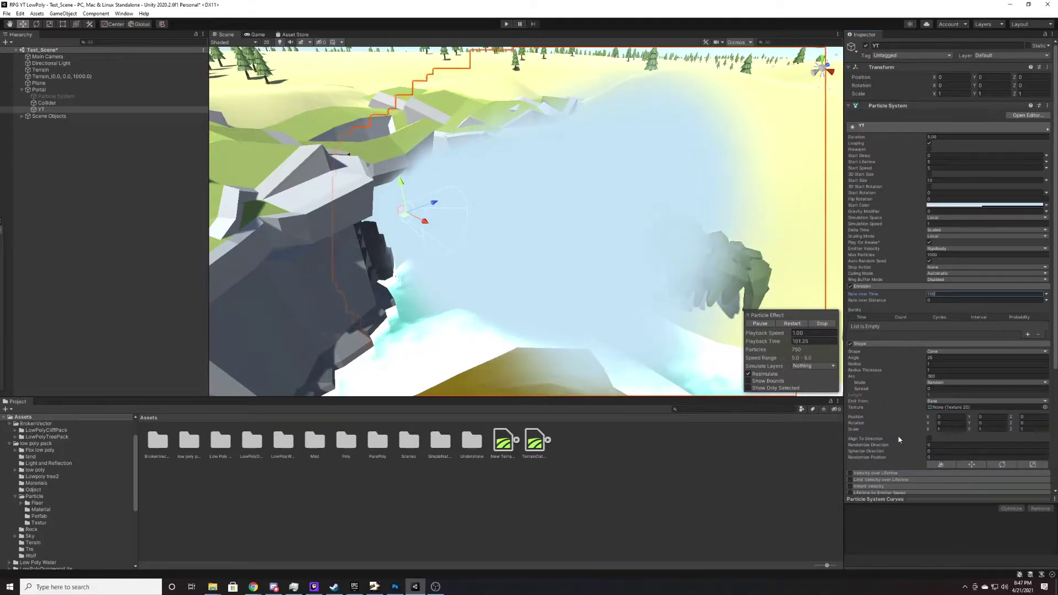
click(935, 353)
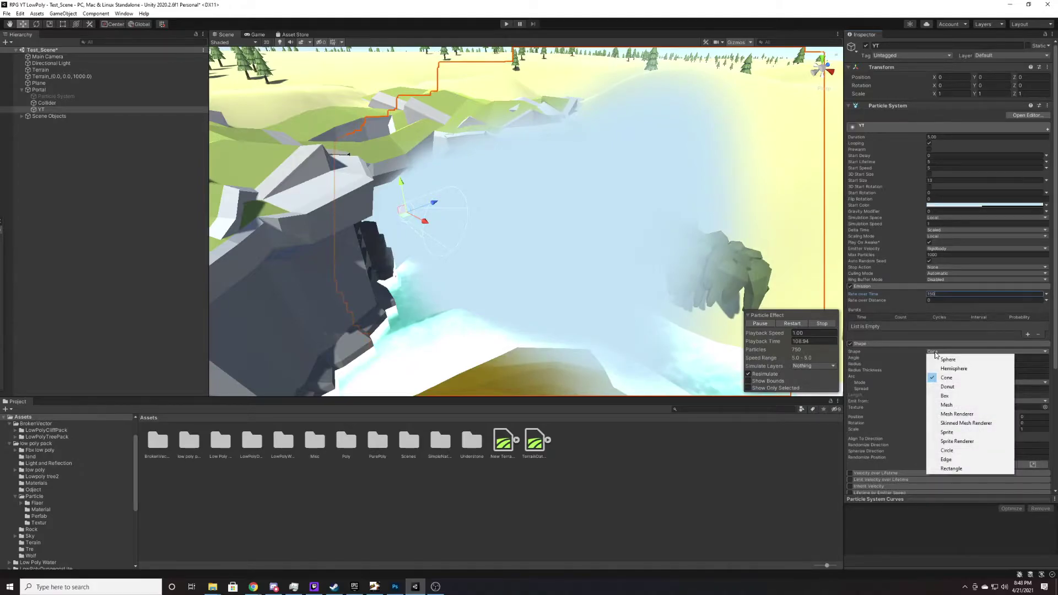
click(947, 451)
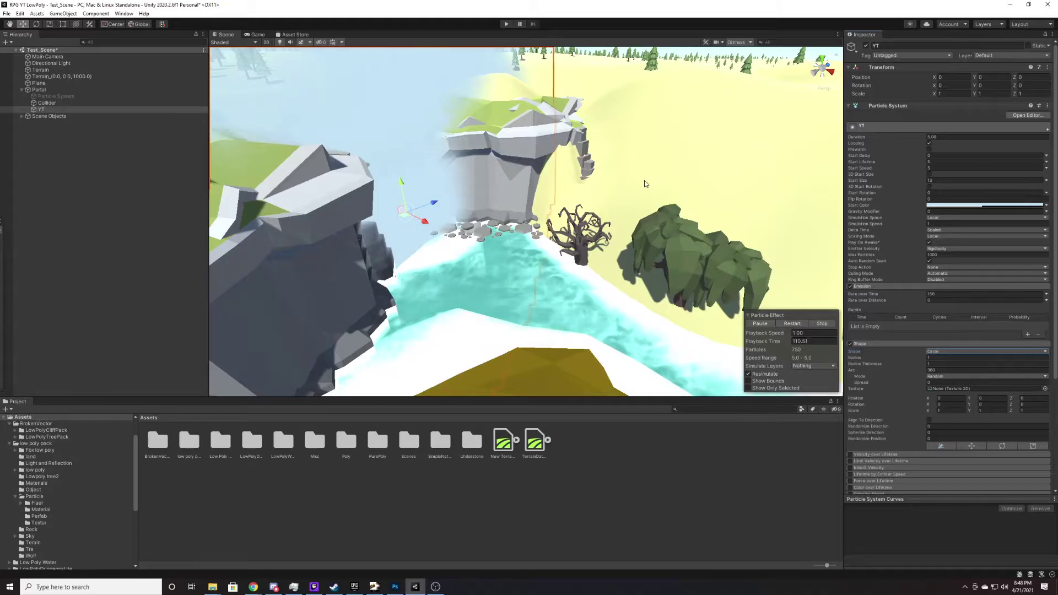
alt+drag(650, 182, 507, 138)
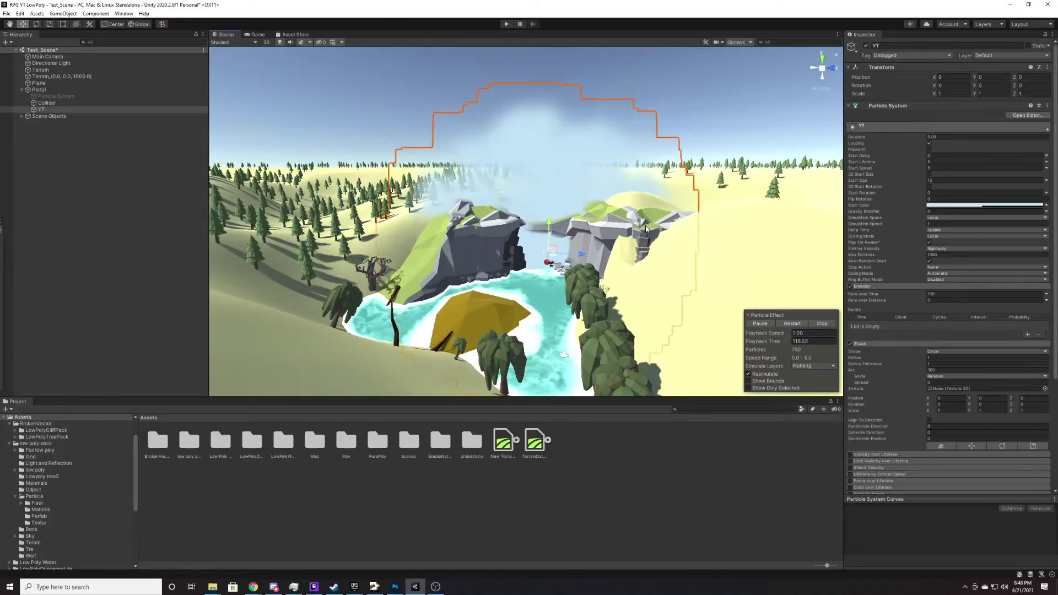
click(950, 377)
click(947, 393)
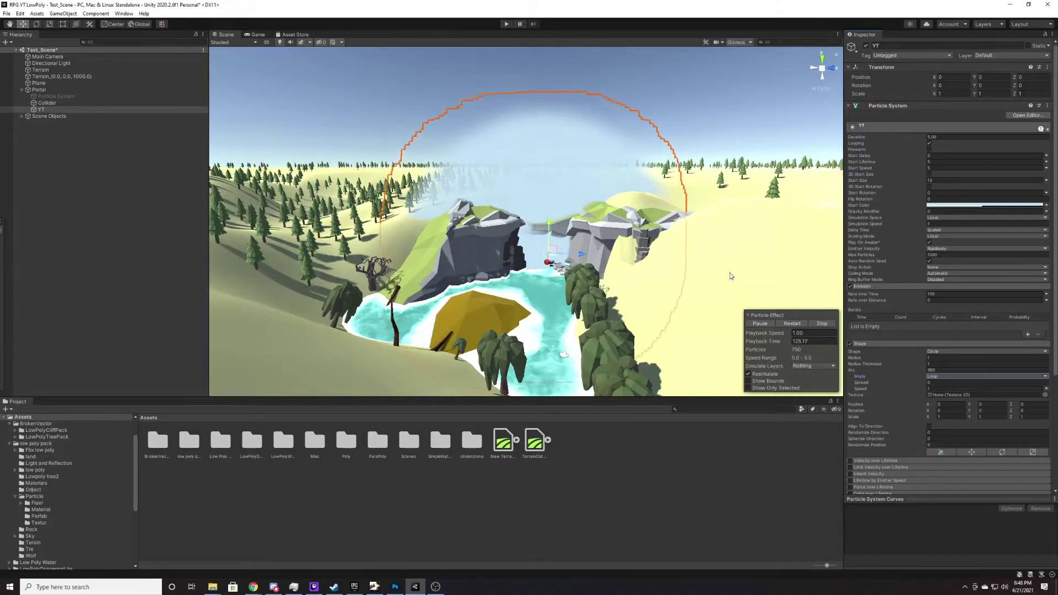
key(r)
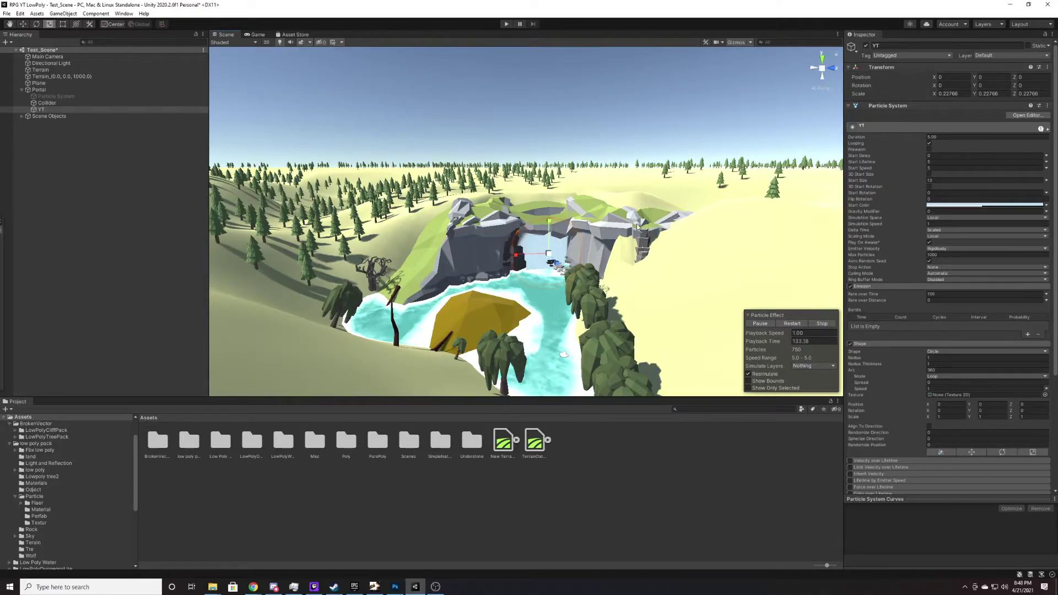
Fly the Scene camera toward the portal and scroll the Inspector down to Size over Lifetime.
key(w)
right_drag(632, 225, 627, 247)
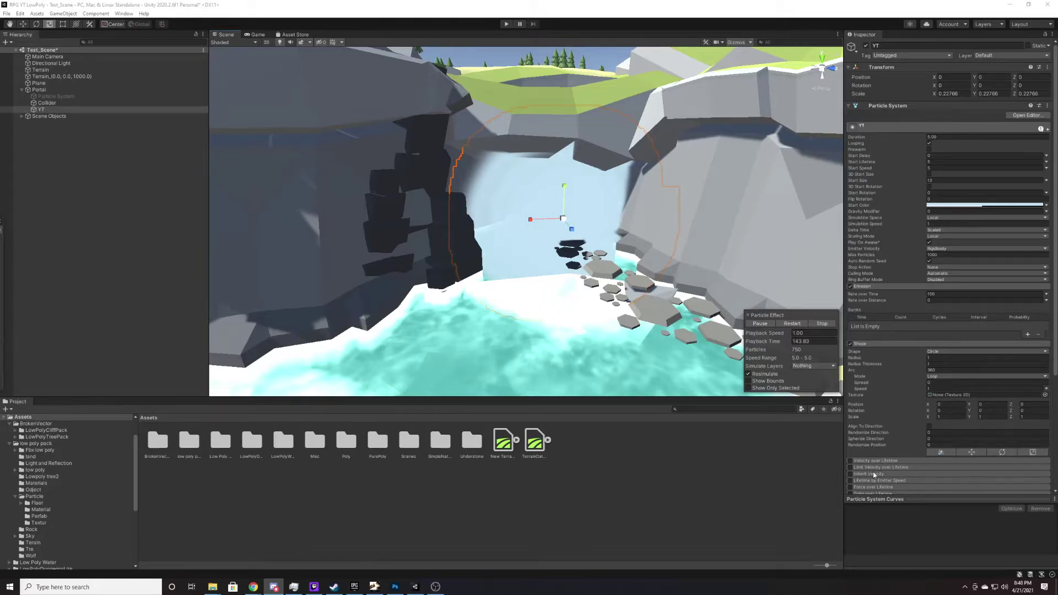
scroll(872, 471, down, 5)
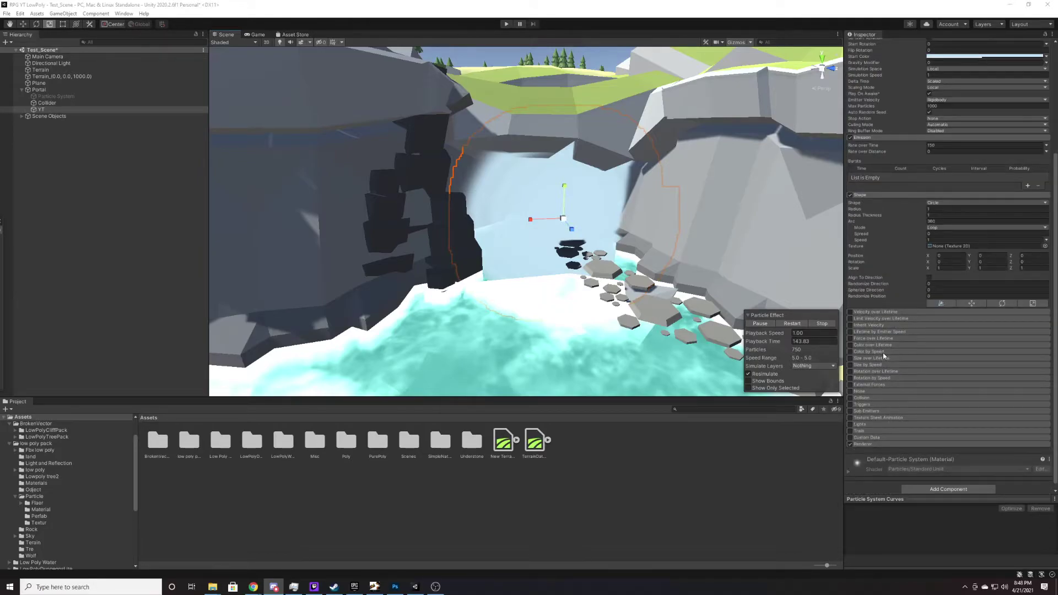
Enable Size over Lifetime with a curve that starts high and drops at the end.
click(849, 358)
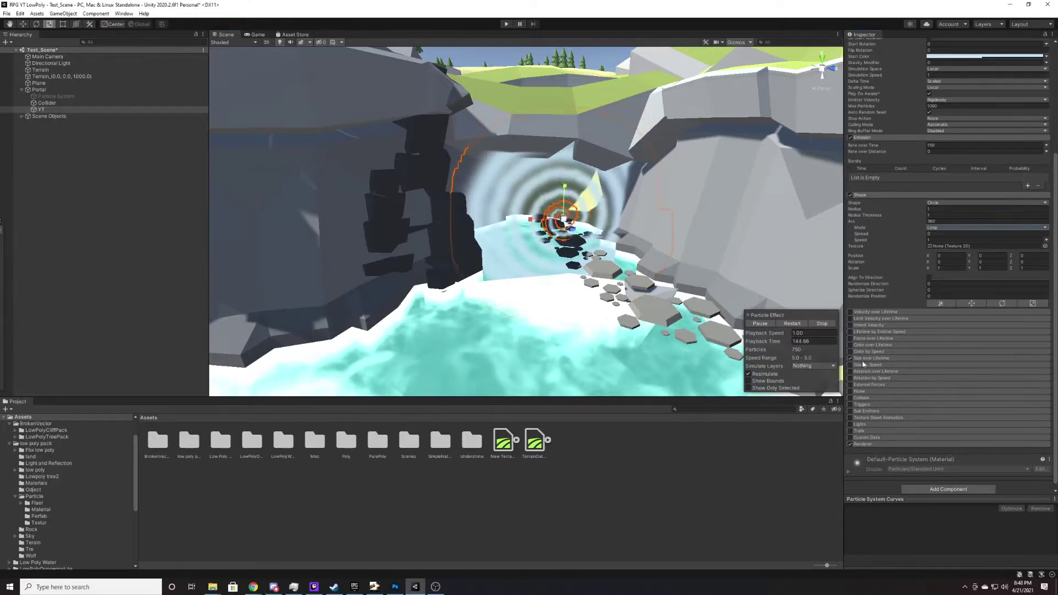
click(902, 358)
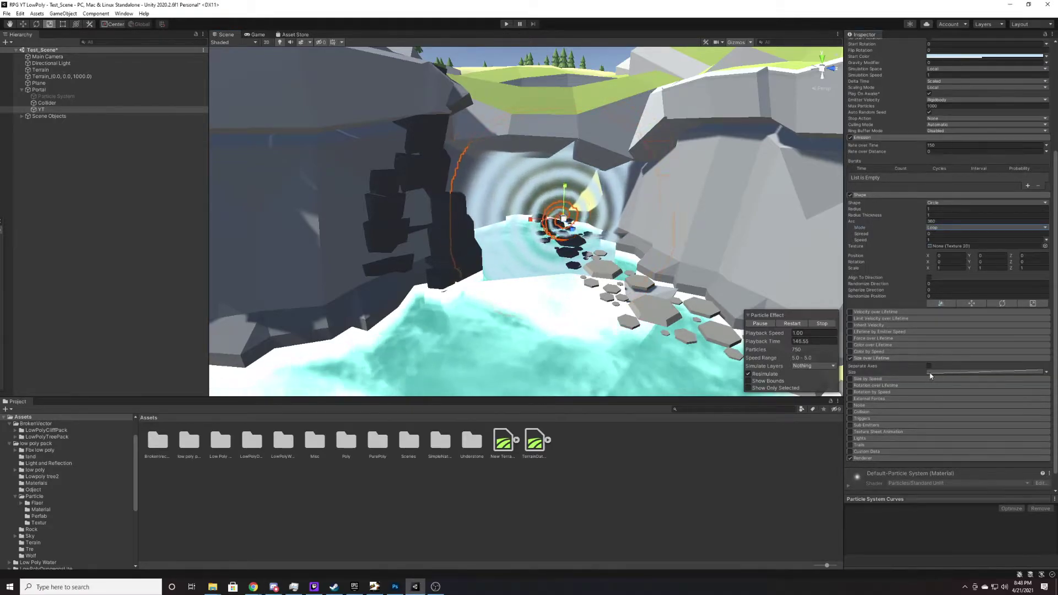
click(937, 371)
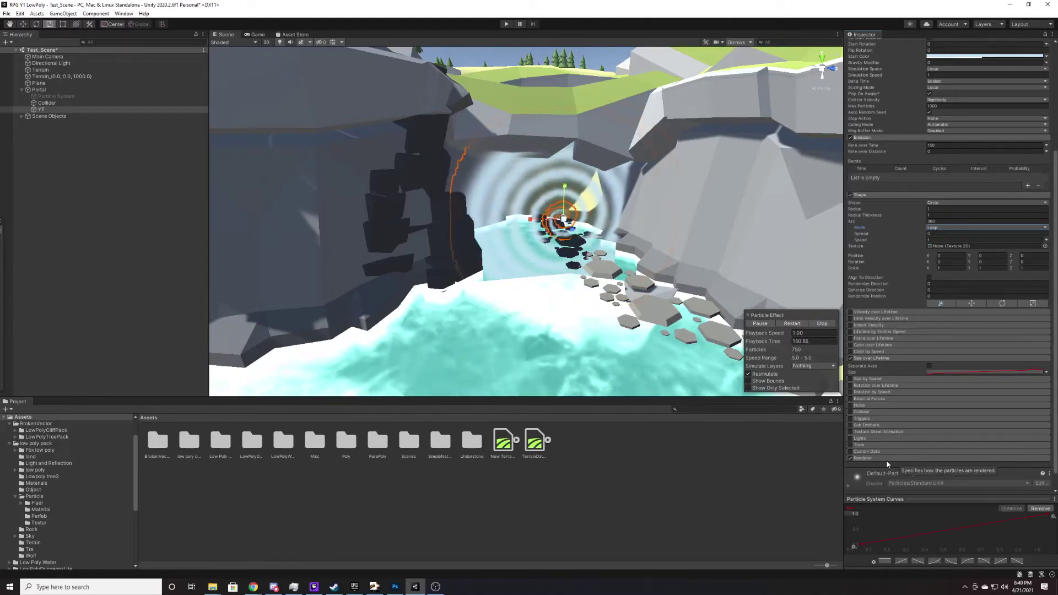
drag(861, 544, 857, 517)
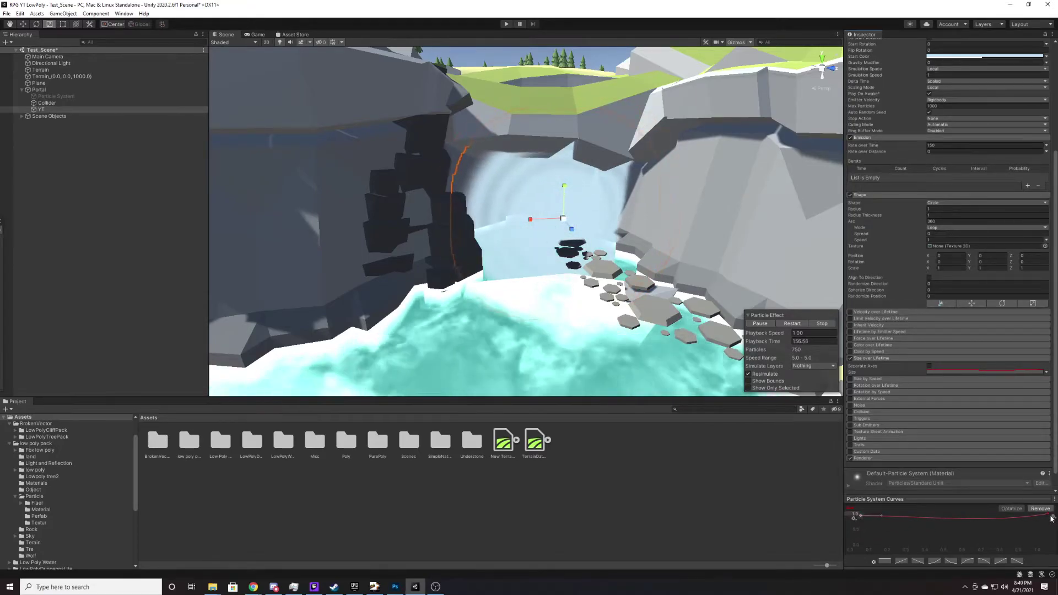
drag(1051, 518, 1049, 527)
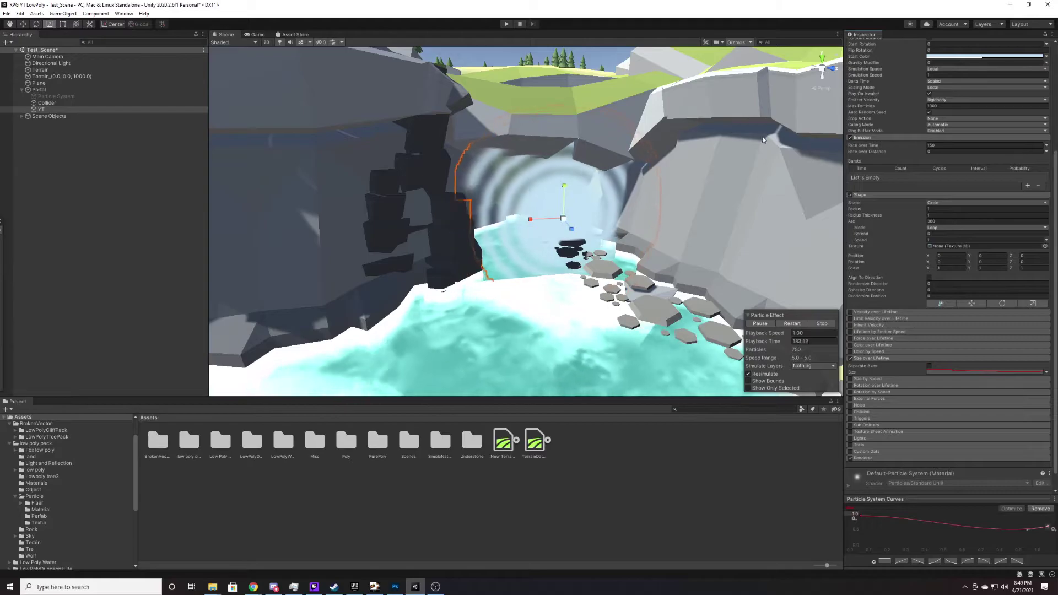
Assign the Default-Particle texture to YT's Shape module.
click(1045, 246)
scroll(899, 320, down, 6)
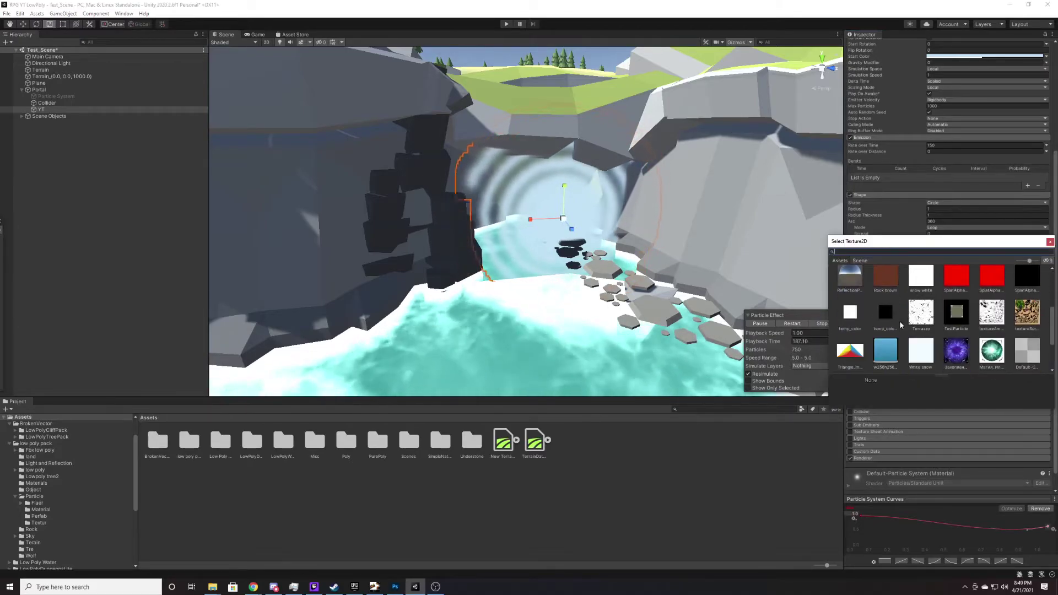
scroll(881, 337, down, 1)
click(892, 318)
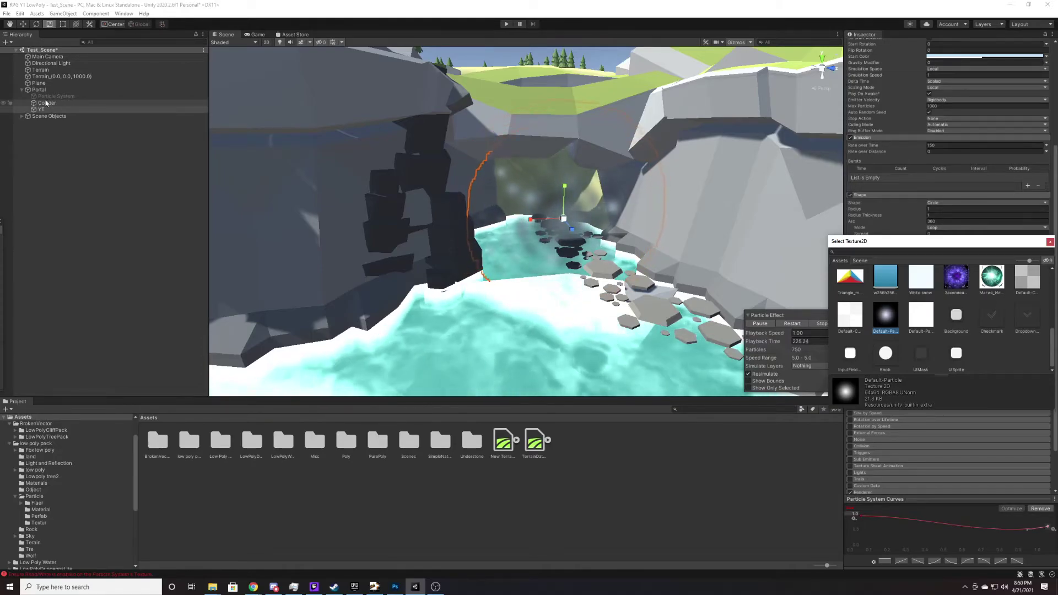
Select Portal and nudge it along X to about 399.
click(46, 103)
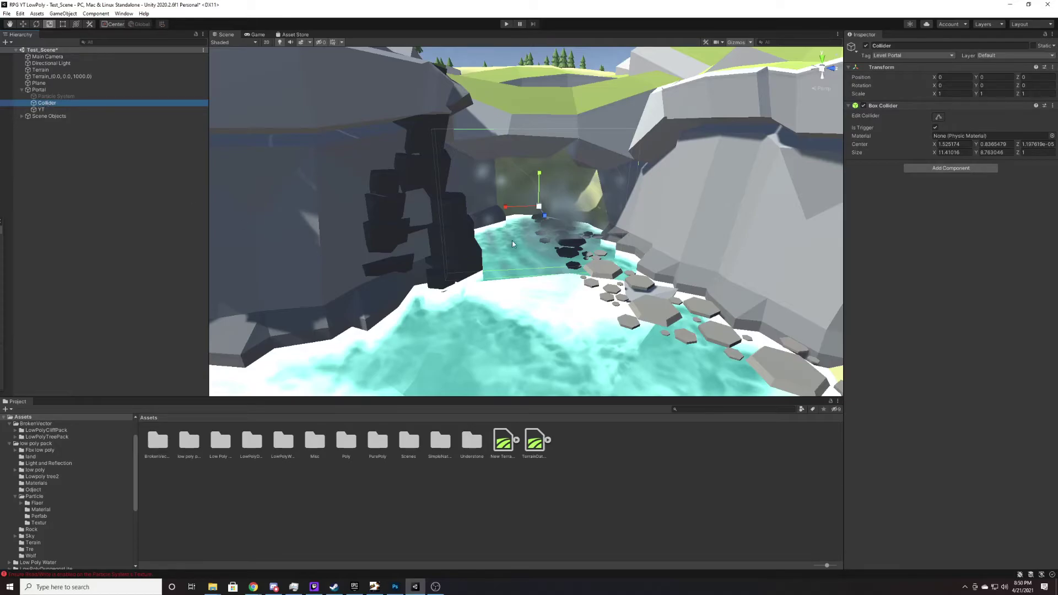
right_drag(470, 230, 168, 146)
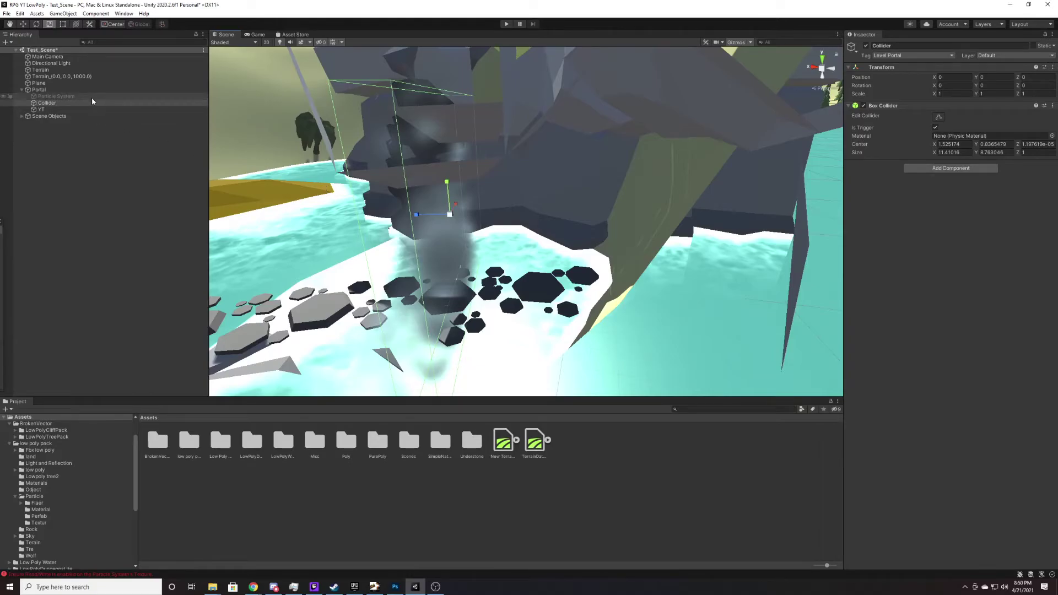
click(67, 91)
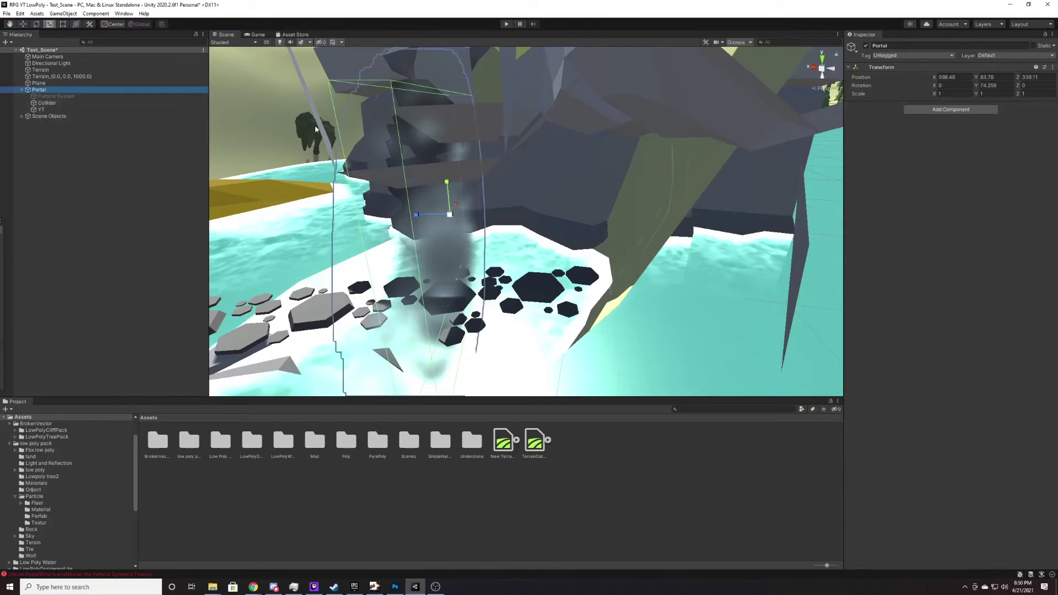
right_drag(562, 166, 602, 273)
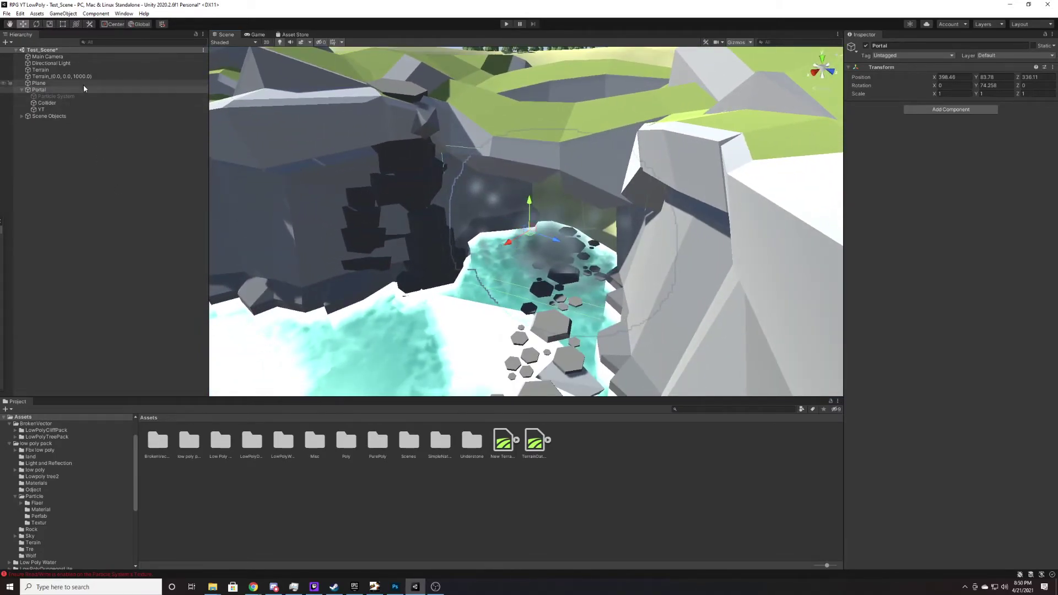
drag(507, 244, 488, 264)
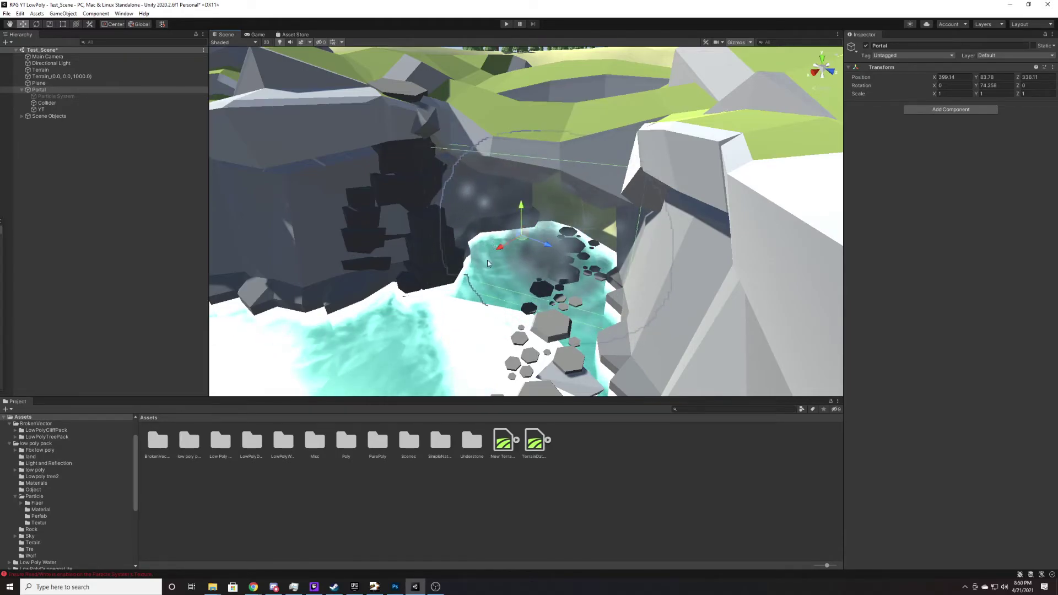
Test-run the game to view the fog in the cave mouth, then reselect YT.
click(505, 25)
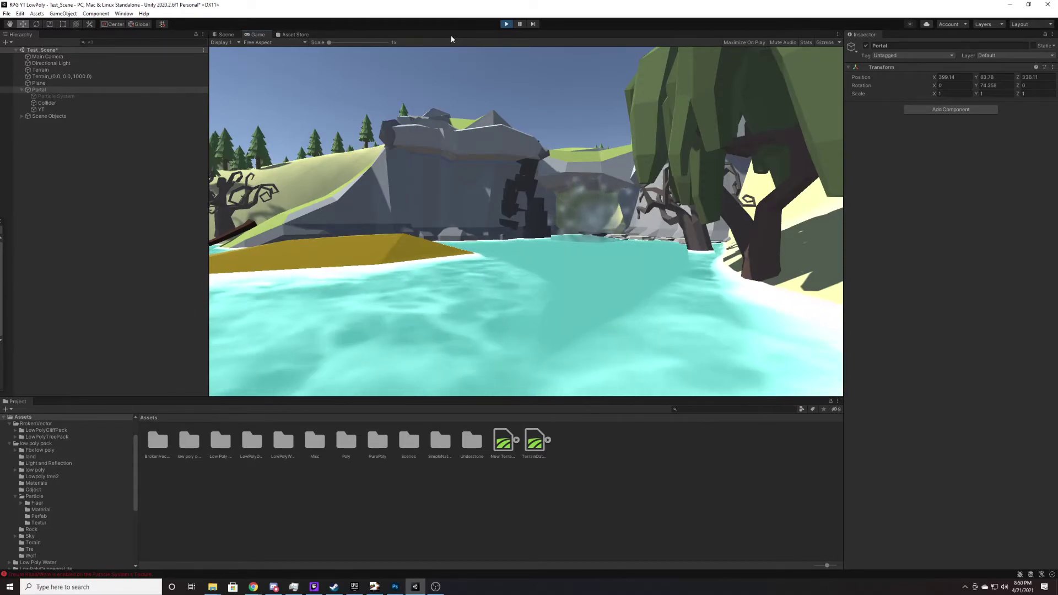
key(ctrl+p)
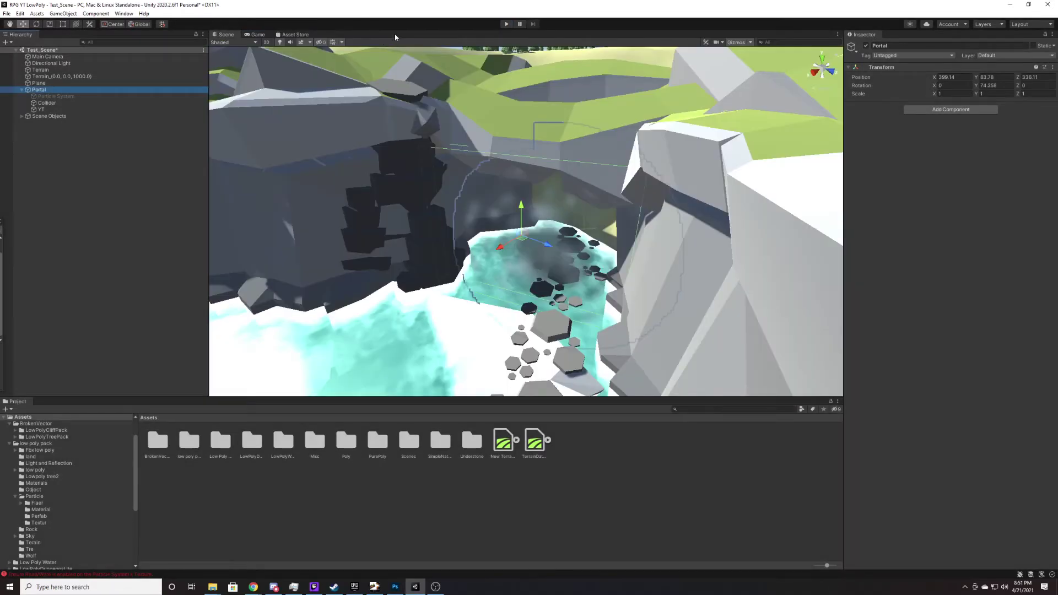
click(54, 109)
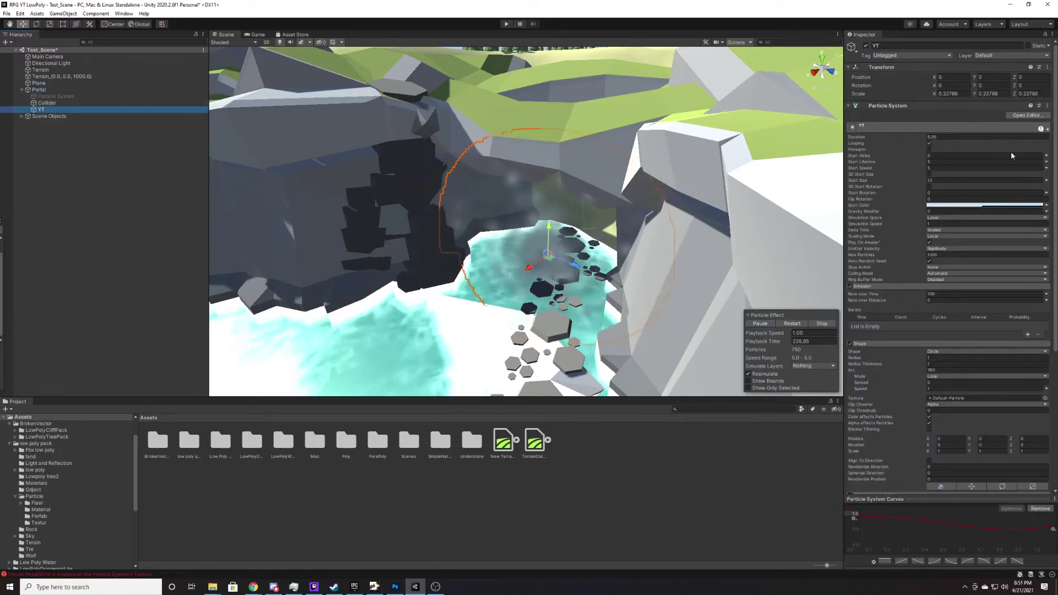
Enable Prewarm on YT so the fog starts fully formed, and rerun the game.
click(929, 148)
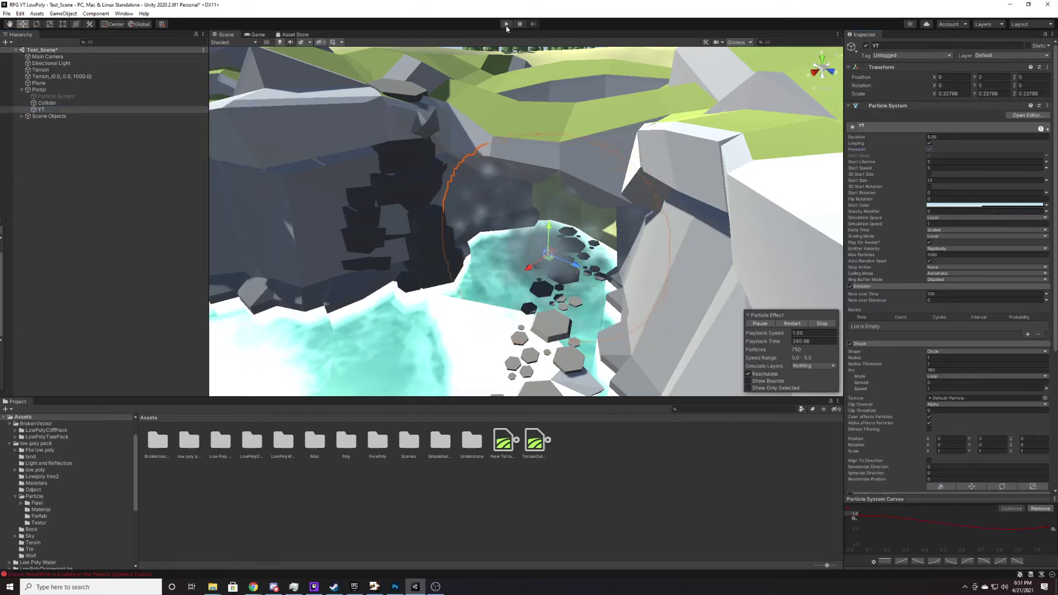
key(ctrl+p)
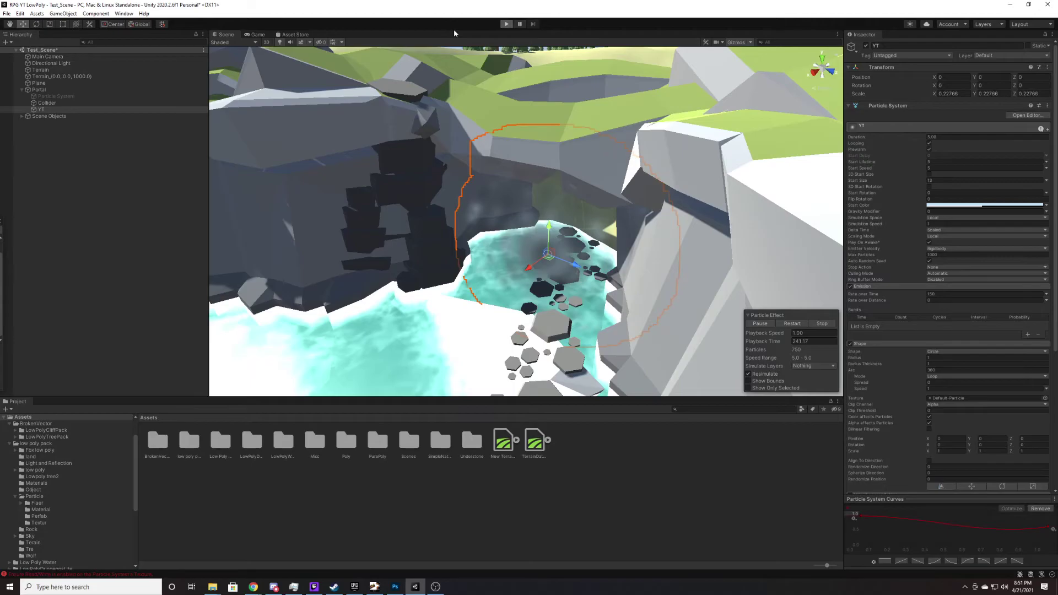